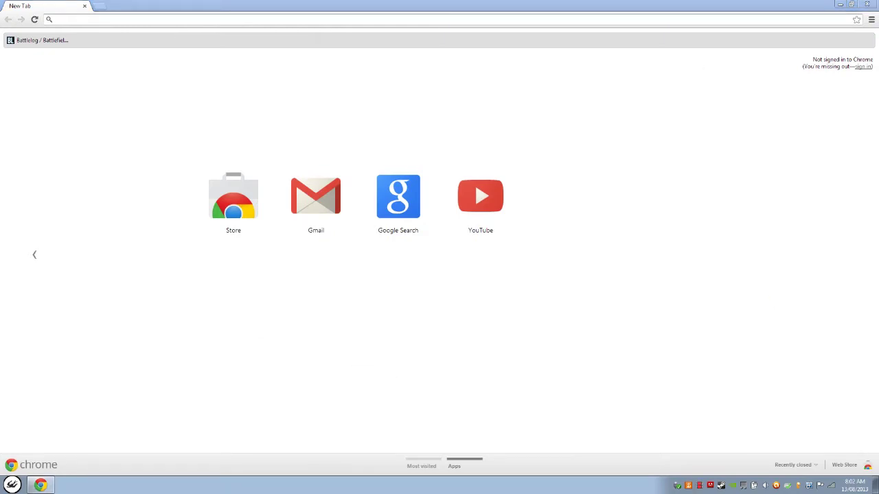
- Open the Emergency-Planet website, forum.emergency-planet.com, in the browser
left_click(153, 323)
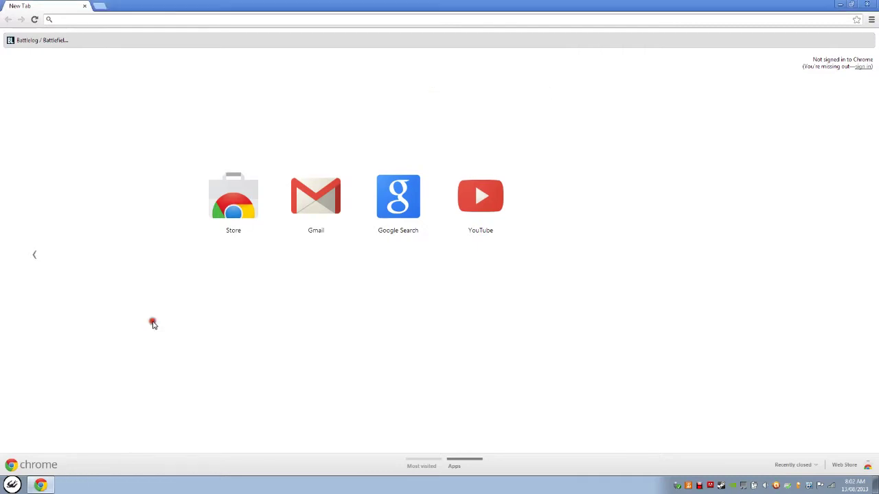
left_click(98, 20)
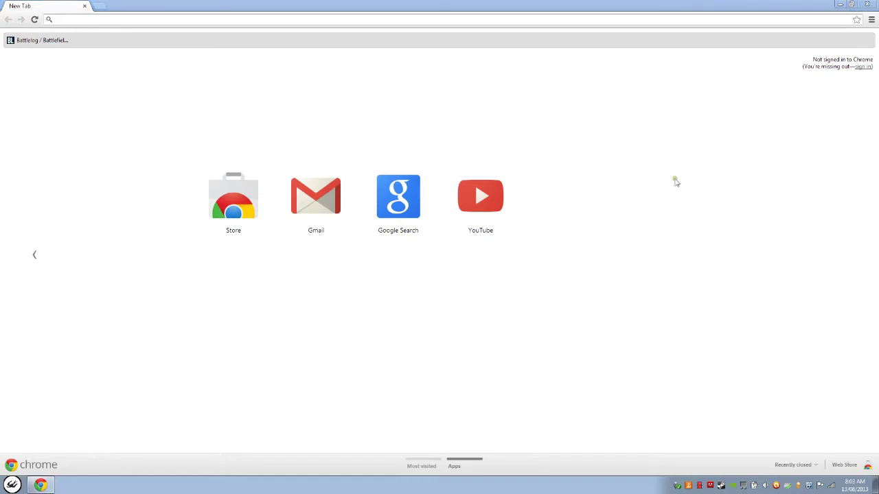
left_click(120, 273)
left_click(101, 20)
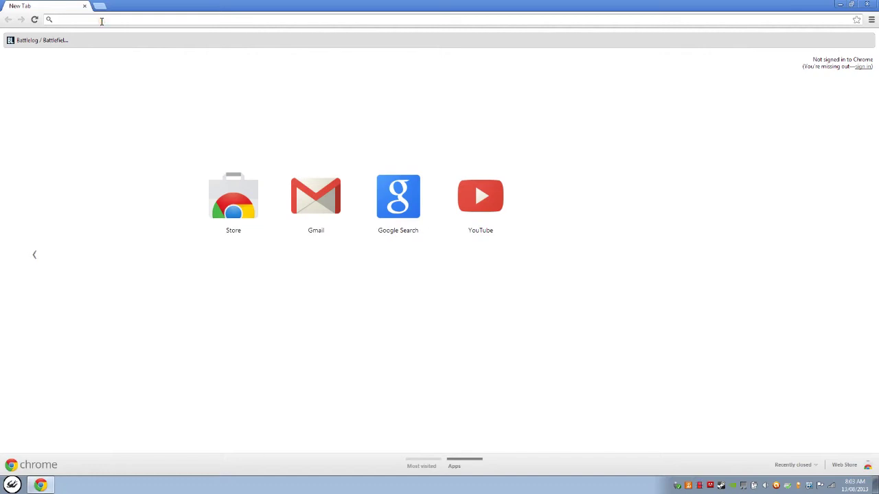
type("emere")
key("Return")
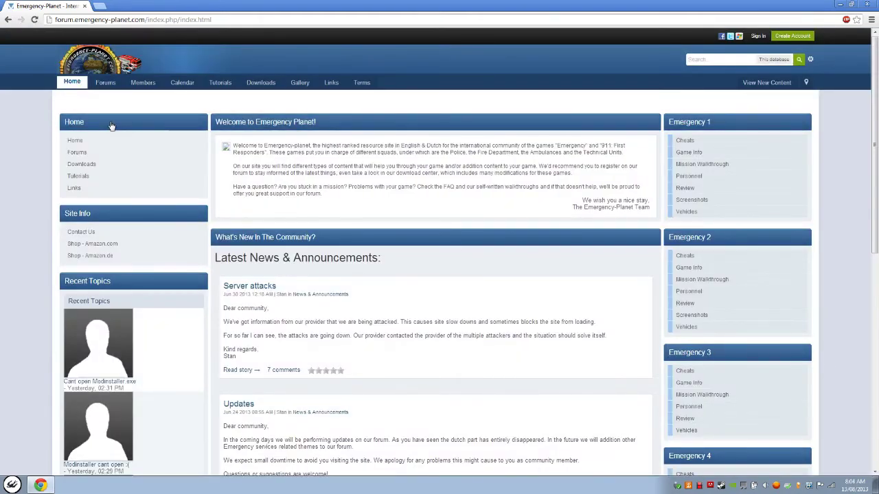
- Open Los Angeles Mod 2.1 in the site's downloads section, request the file and agree to the download disclaimer
left_click(273, 90)
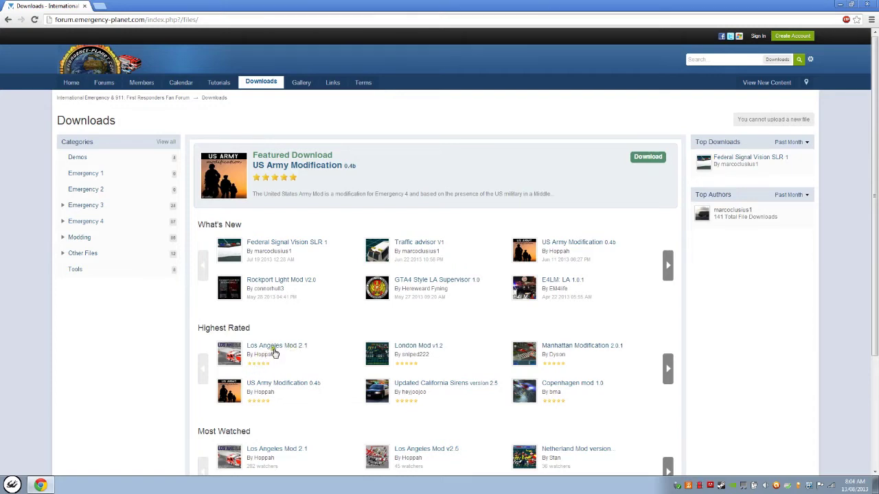
left_click(273, 348)
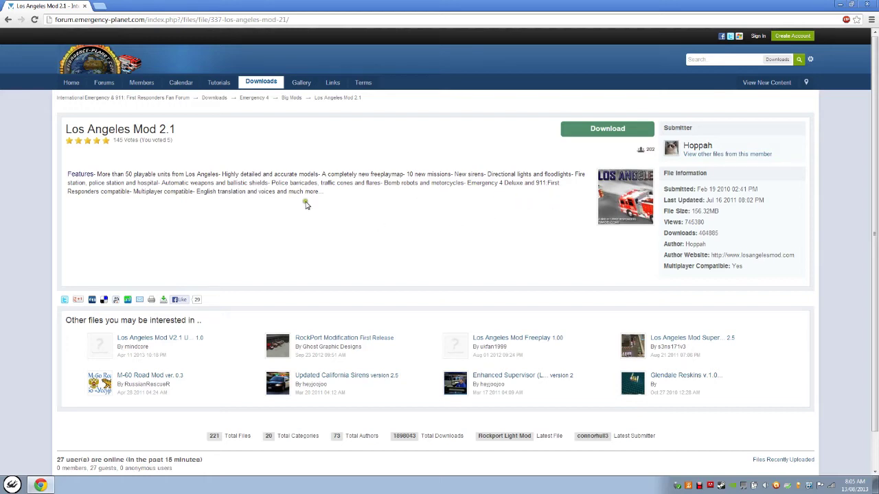
left_click(600, 137)
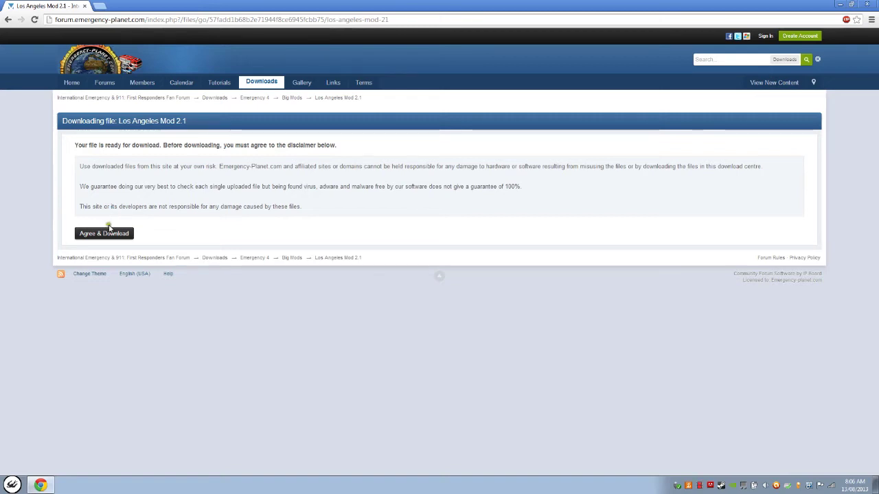
left_click(107, 234)
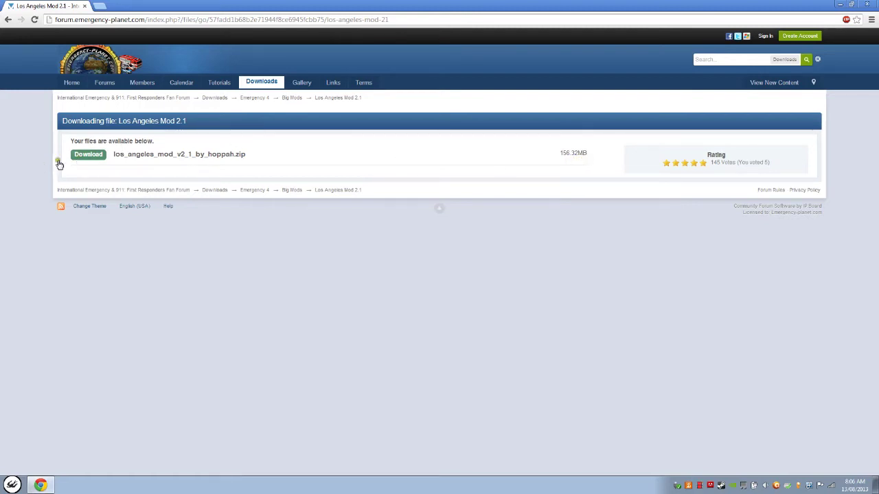
- Start the download of los_angeles_mod_v2_1_by_hoppah.zip and cancel it
left_click(89, 156)
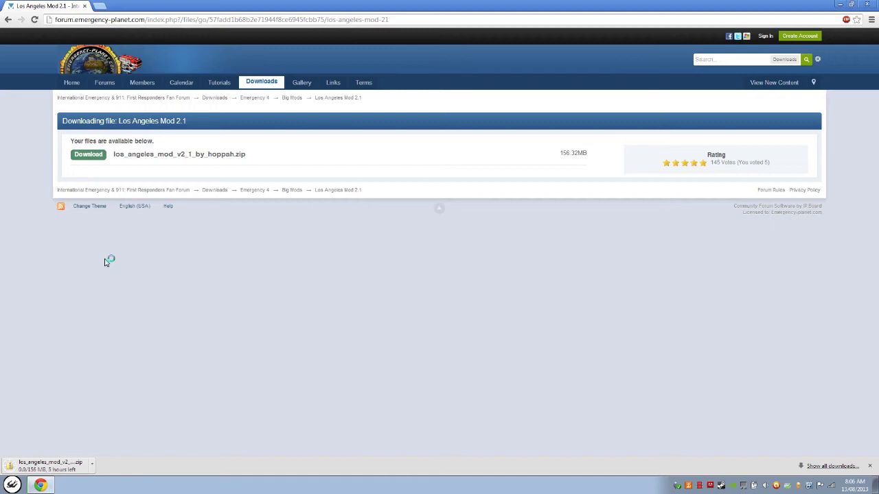
left_click(91, 469)
left_click(114, 452)
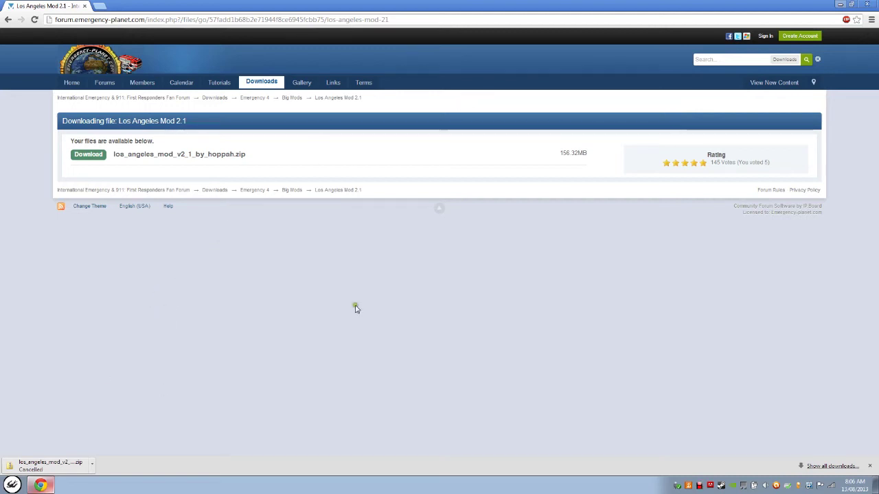
- Inspect the contents of the los_angeles_mod_v2_1_by_hoppah.zip archive on the desktop, selecting both of its files, and close its window
left_click(840, 5)
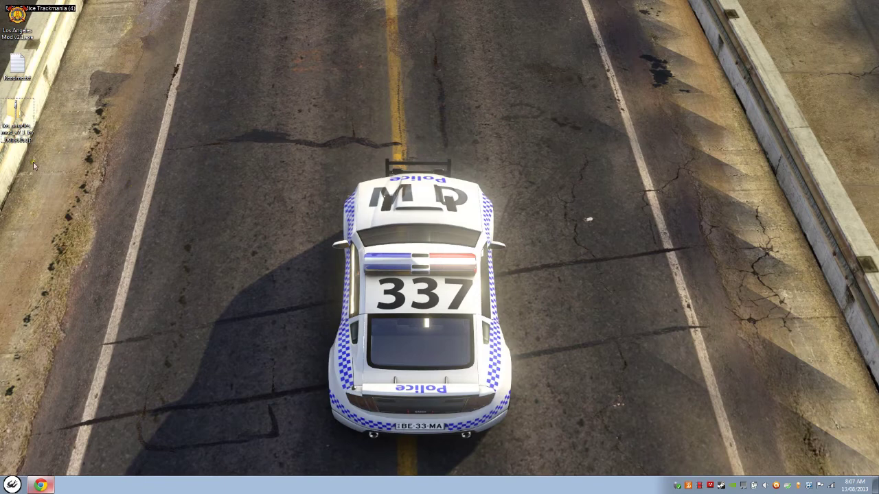
left_click(28, 133)
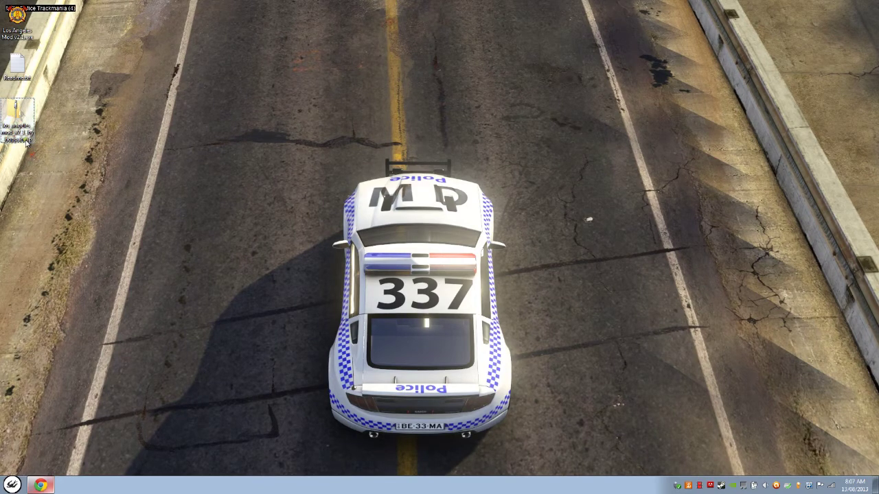
double_click(26, 142)
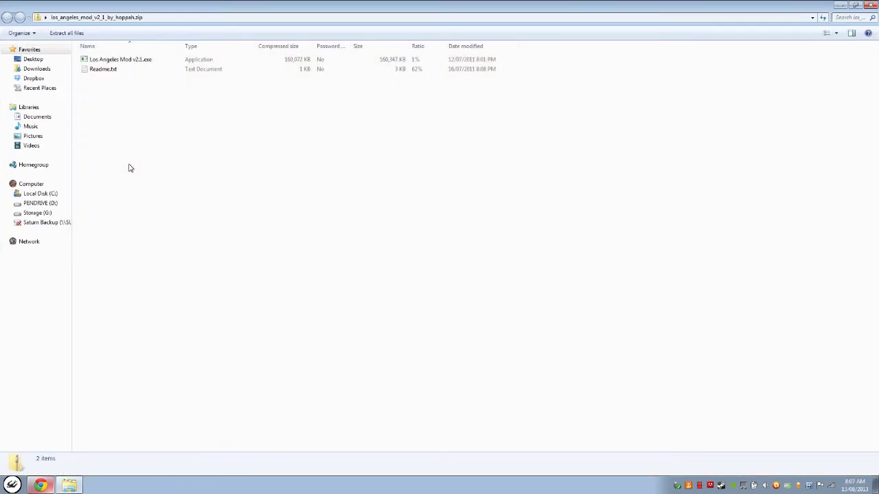
double_click(222, 8)
left_click_drag(288, 10, 313, 41)
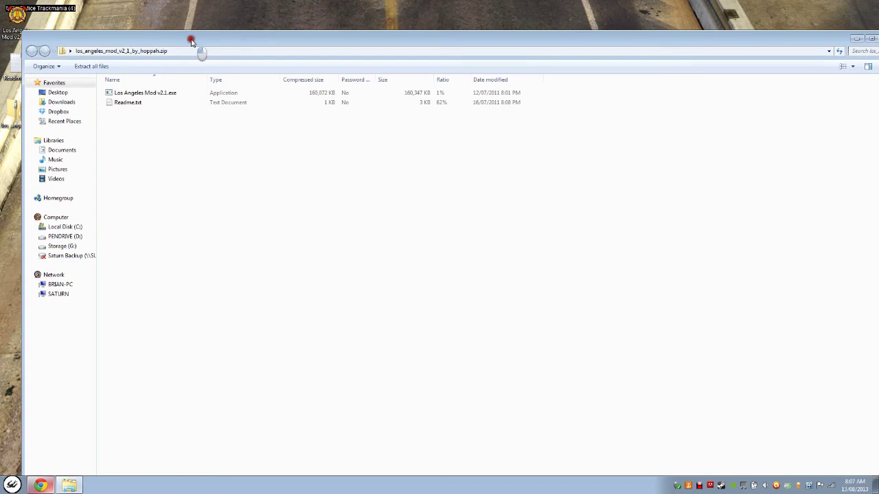
left_click_drag(190, 35, 283, 46)
left_click_drag(267, 139, 234, 84)
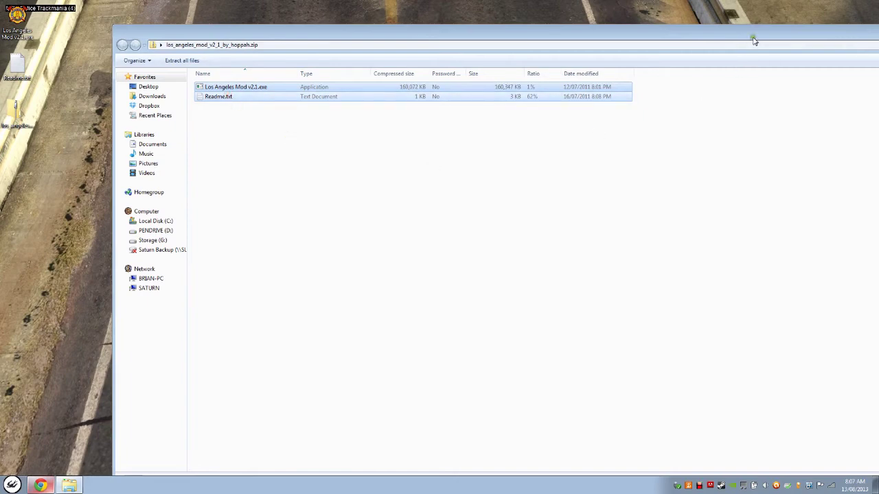
left_click_drag(751, 35, 594, 65)
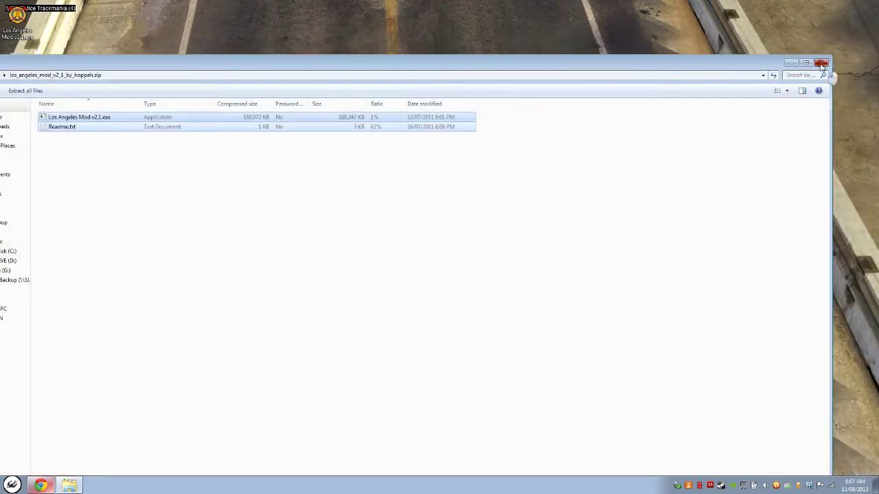
left_click(821, 63)
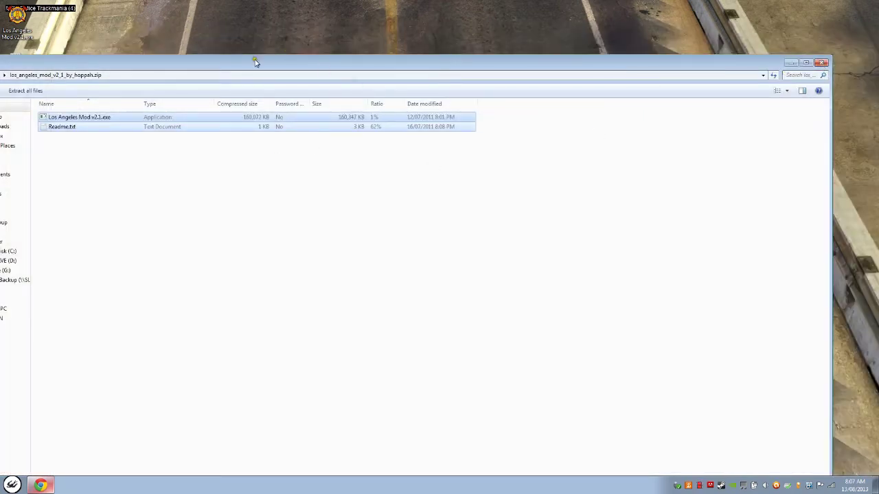
left_click(823, 63)
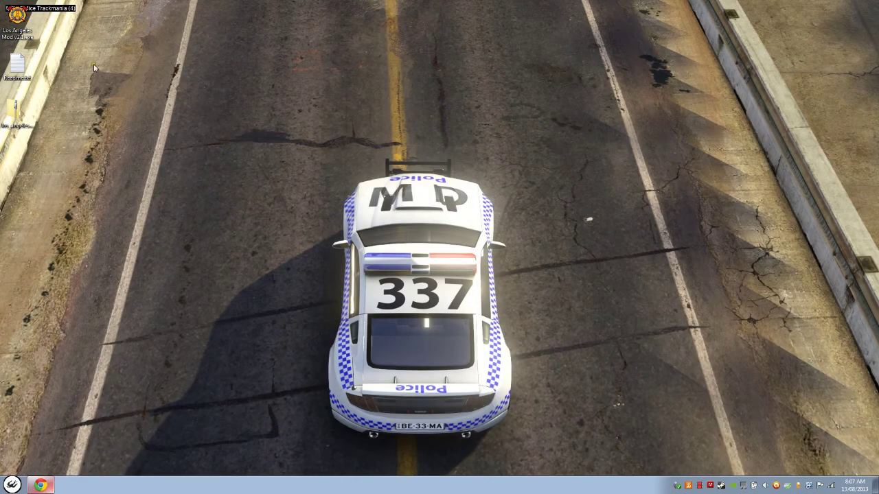
- Read through the mod's Readme.txt on the desktop and close it
double_click(20, 67)
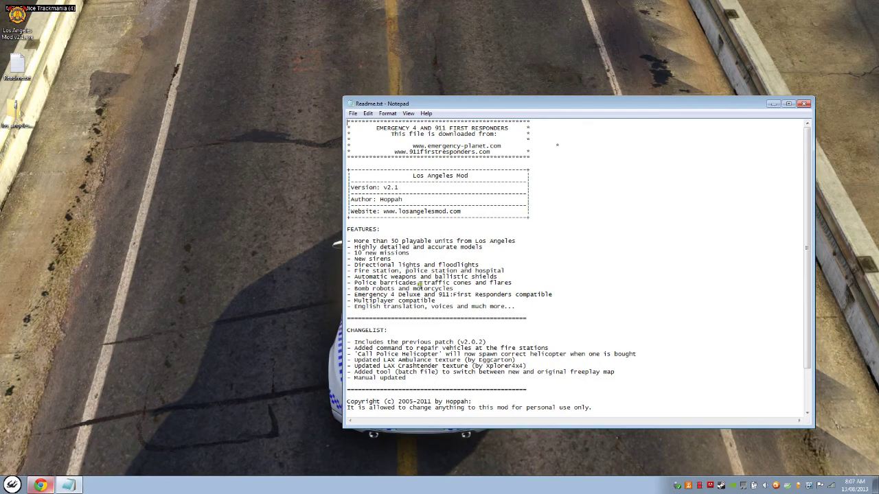
scroll(433, 330, "down", 3)
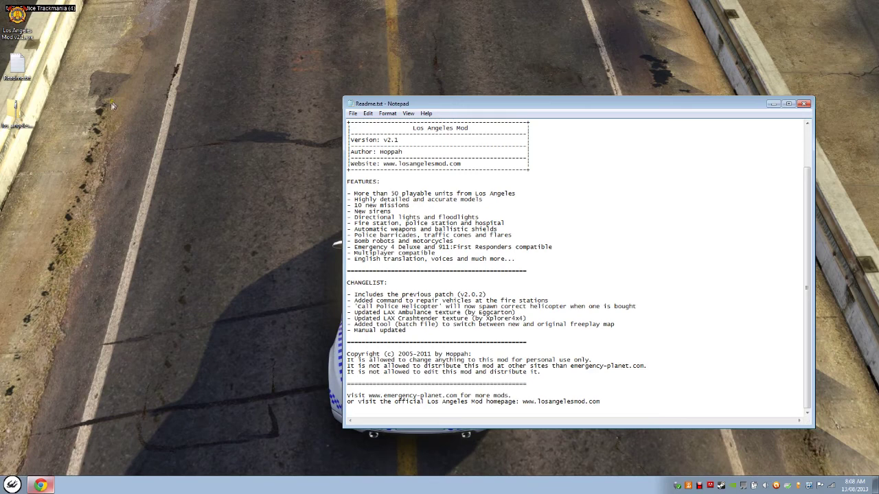
left_click(805, 104)
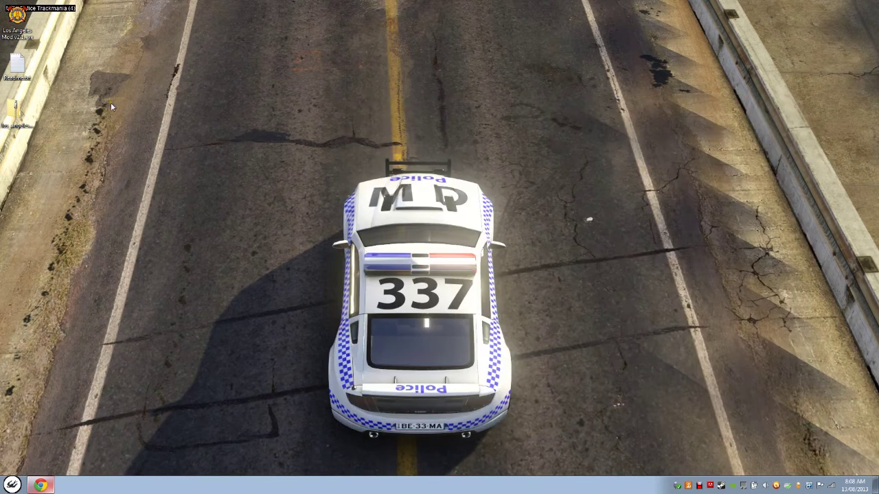
- Run the Los Angeles Mod v2.1 installer from the desktop and accept its license agreement
double_click(28, 34)
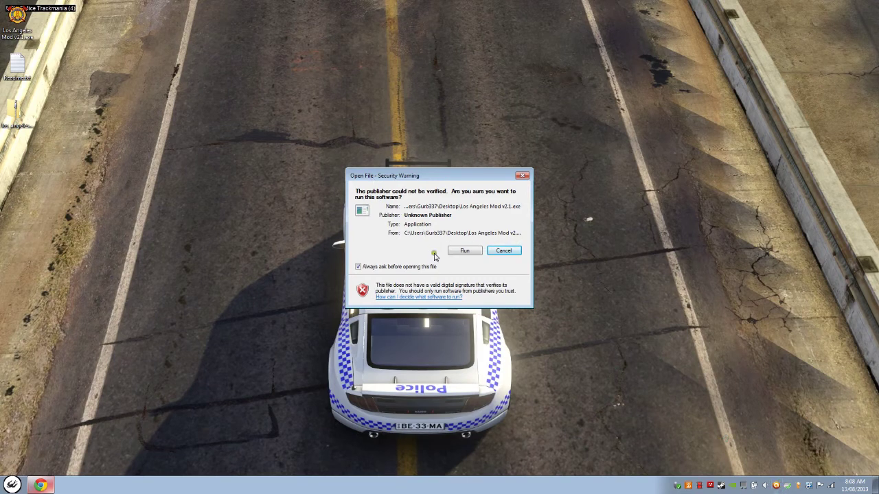
left_click(460, 249)
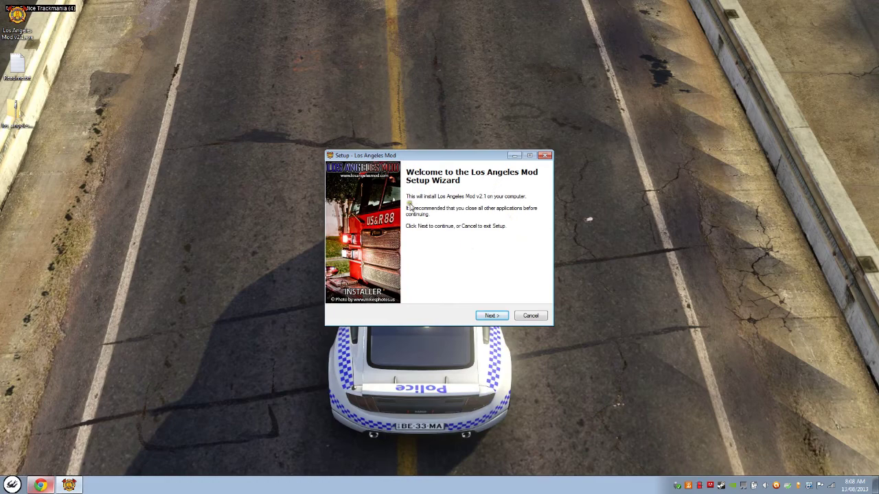
left_click(492, 315)
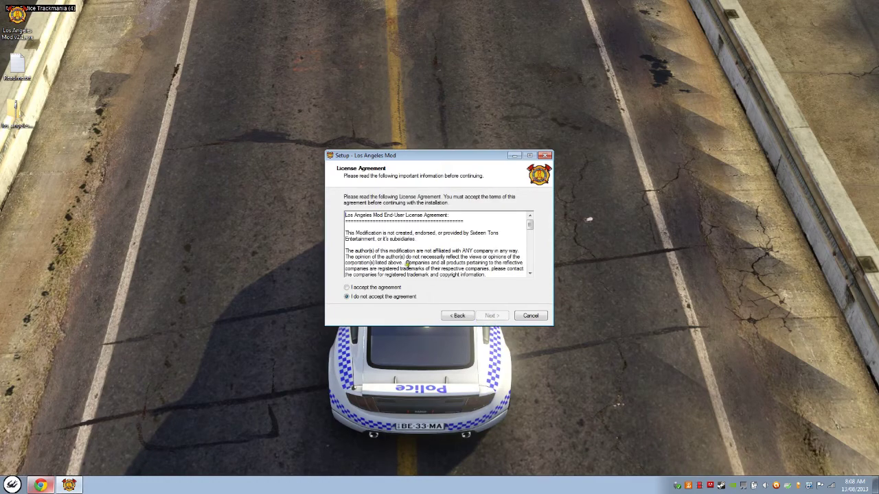
mouse_move(529, 225)
left_mouse_down()
mouse_move(530, 273)
mouse_move(529, 218)
left_mouse_up()
left_click(397, 287)
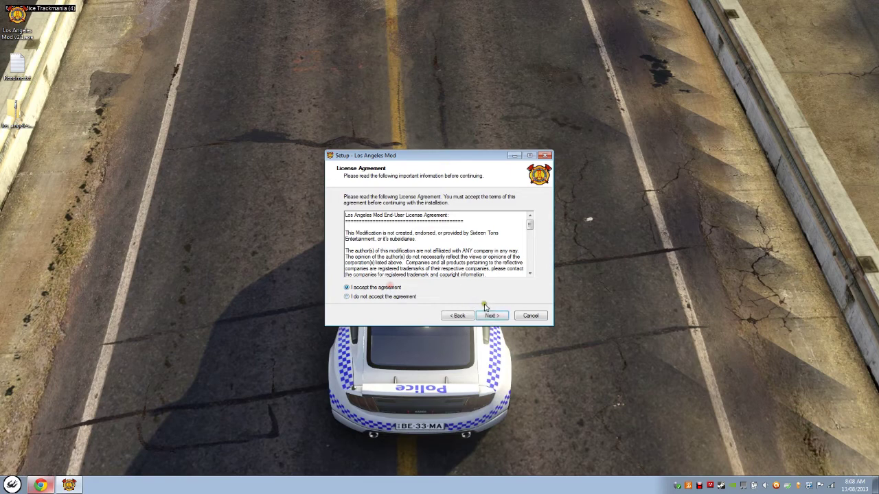
left_click(492, 316)
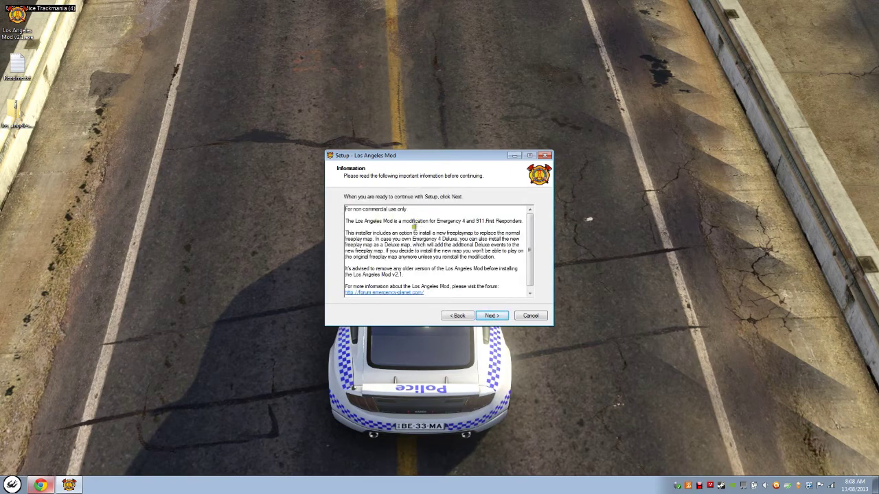
- Read the setup information and keep C:\Program Files (x86)\WizardWorks\911 - First Responders as the destination folder
scroll(530, 244, "down", 1)
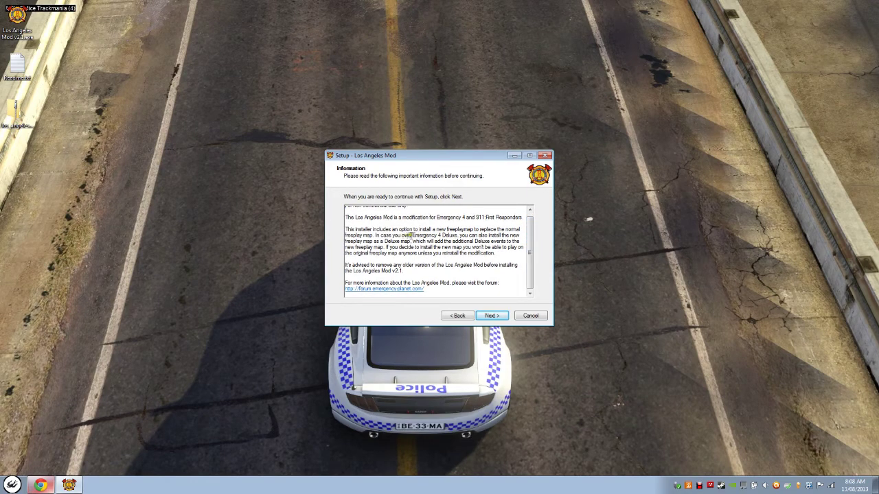
left_click_drag(411, 234, 457, 234)
left_click(490, 315)
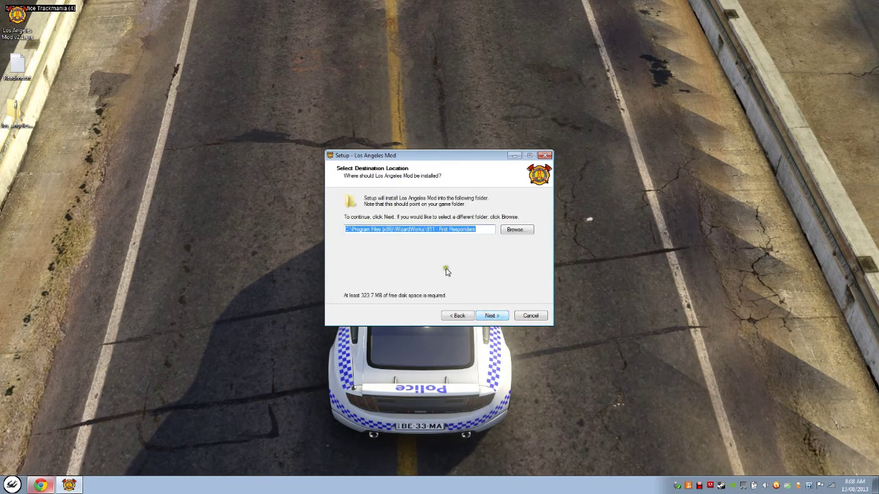
left_click(475, 229)
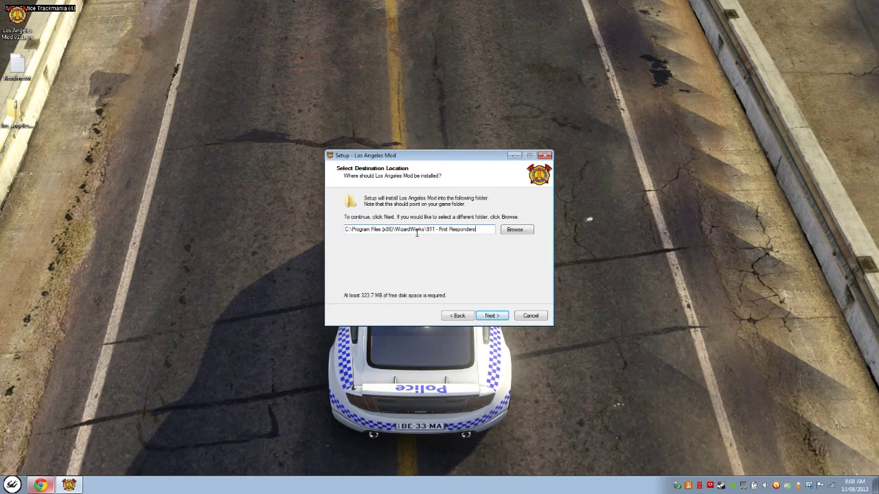
left_click(489, 315)
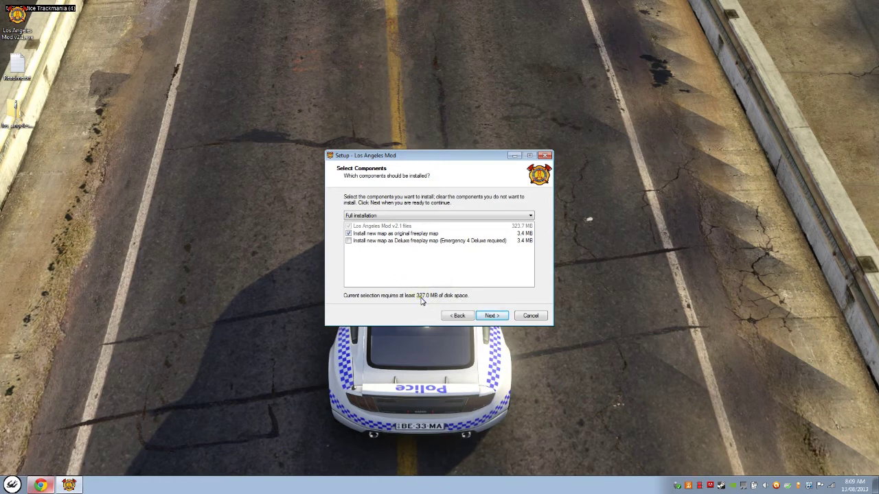
- Install the mod as a full installation with the new map as original freeplay map and no desktop icon
left_click(489, 316)
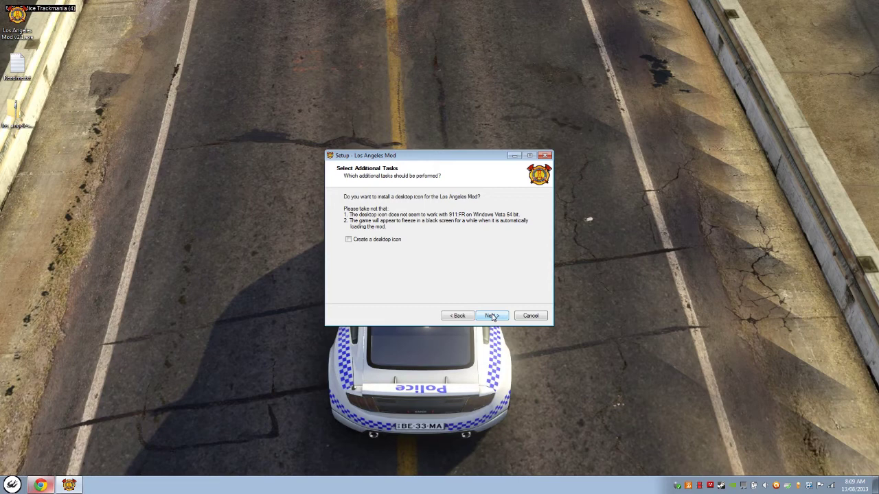
left_click(491, 316)
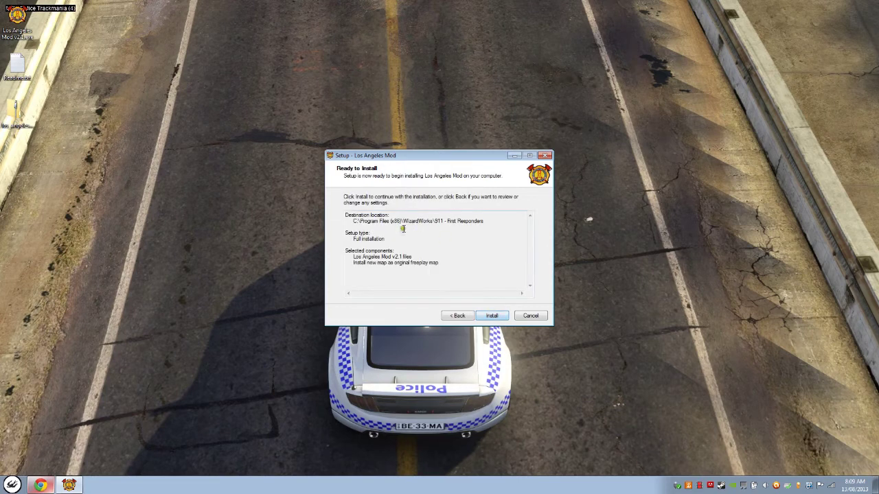
left_click(492, 315)
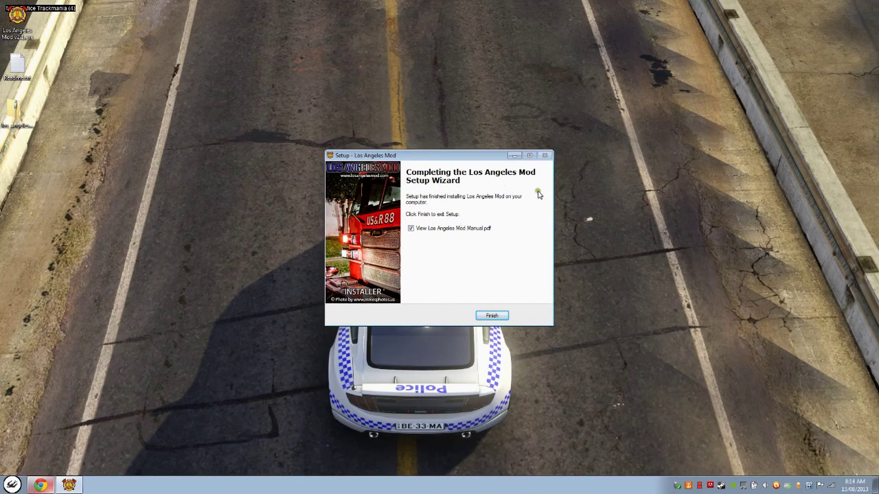
- Finish the setup with the option to view Los Angeles Mod Manual.pdf and look over the manual's opening page
left_click(492, 315)
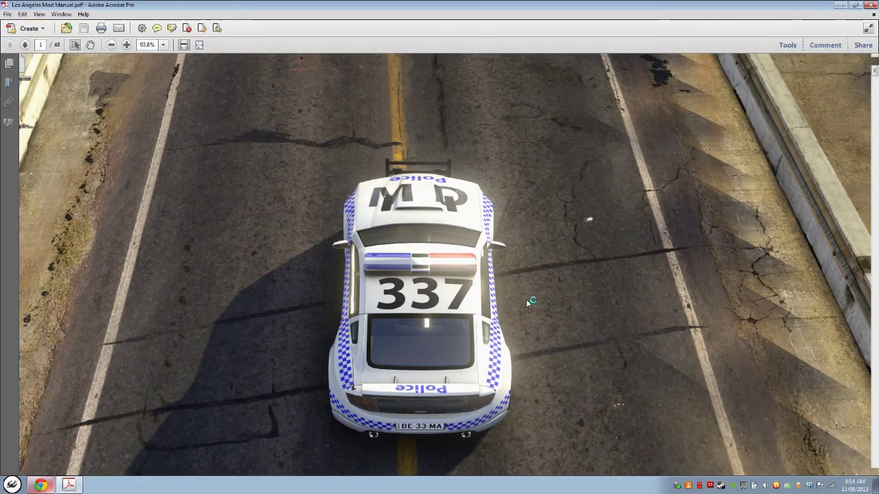
scroll(526, 299, "down", 10)
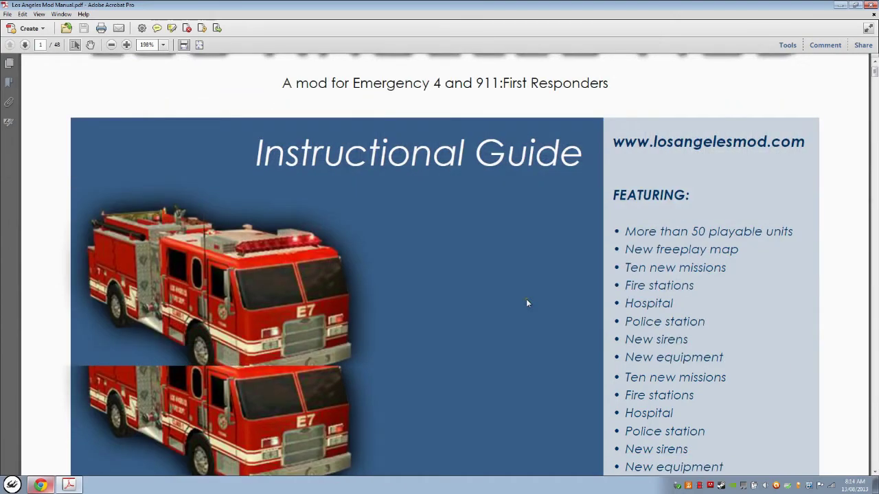
- Skim the mod manual's description, index and commands for calling additional vehicles, and close the document
scroll(343, 278, "down", 10)
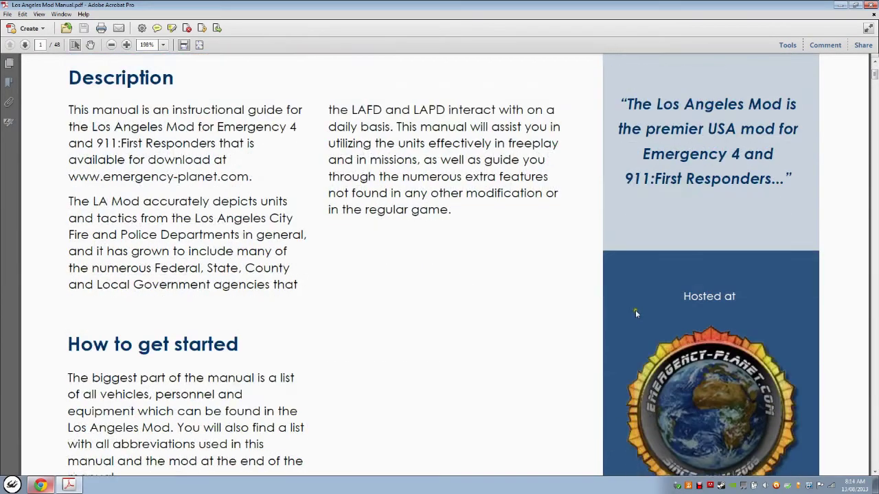
scroll(336, 259, "down", 15)
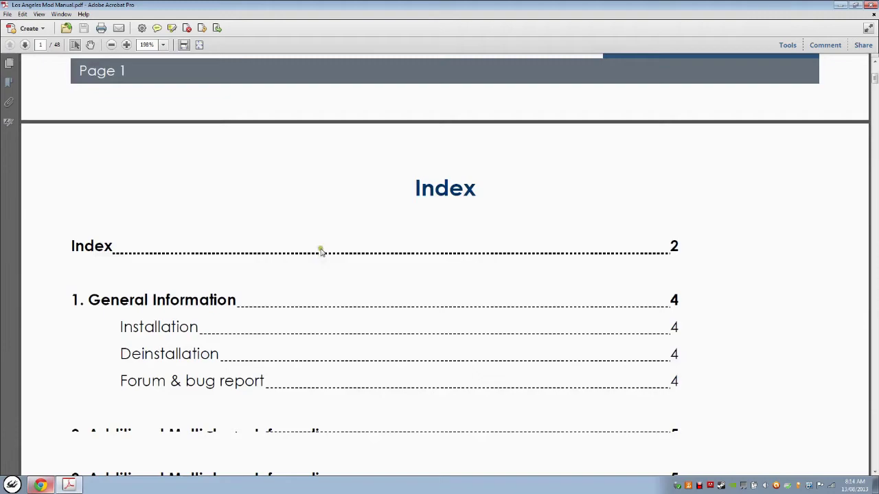
scroll(323, 245, "down", 5)
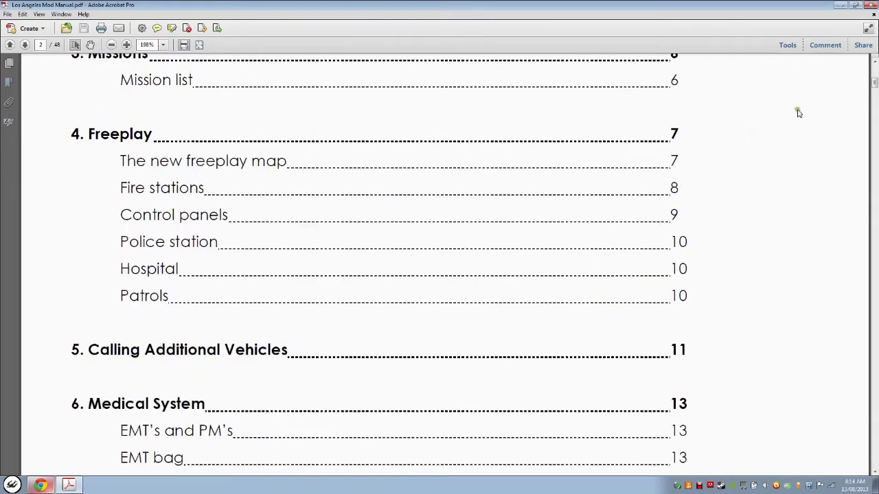
left_click_drag(874, 91, 873, 157)
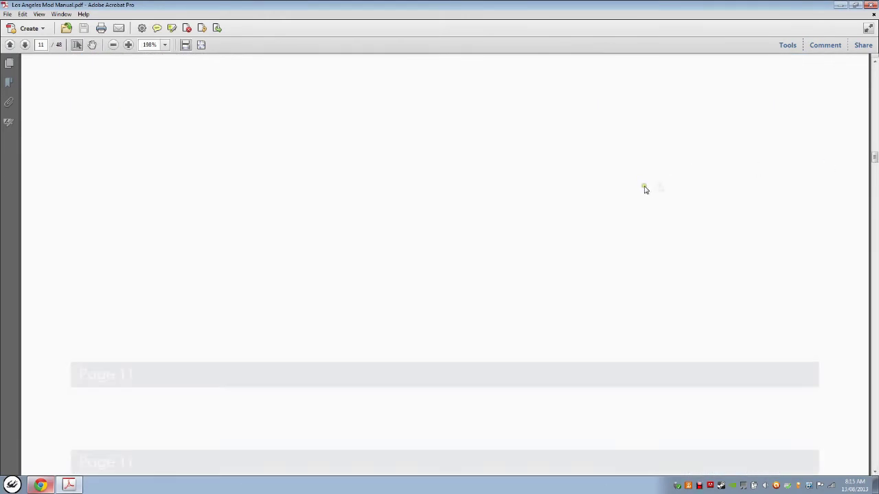
scroll(687, 179, "down", 5)
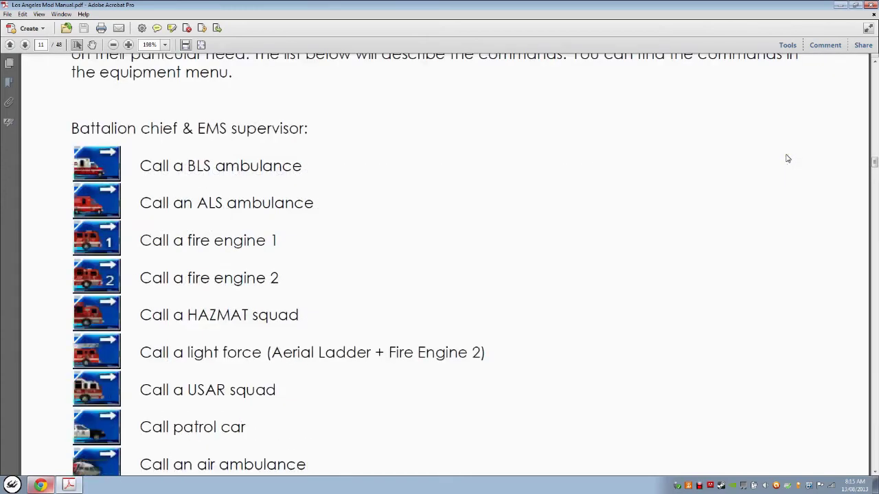
scroll(559, 158, "down", 3)
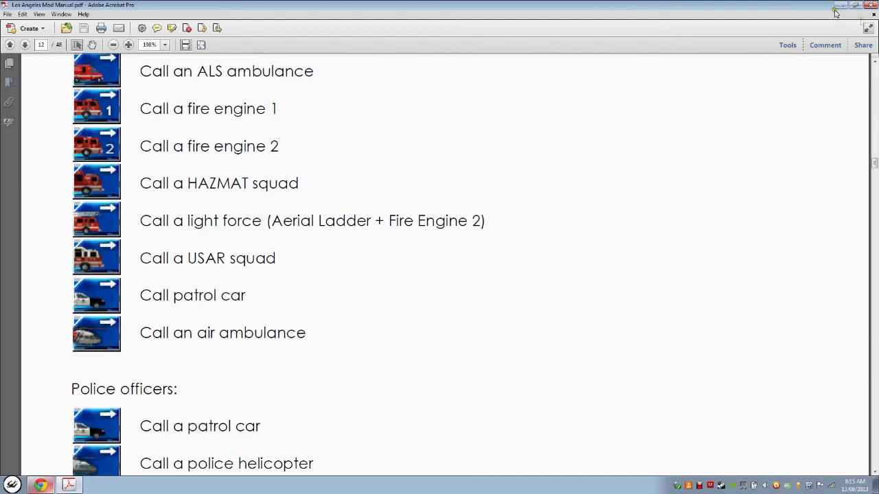
left_click(868, 6)
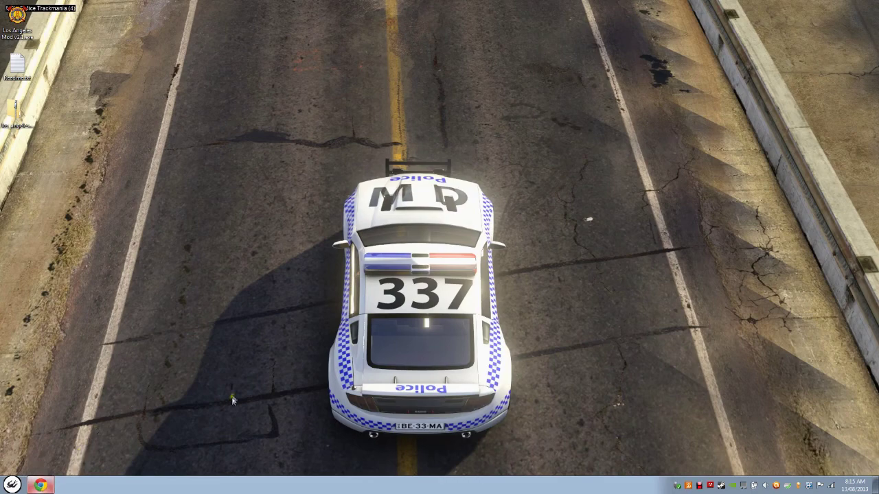
- Launch 911 - First Responders from its WizardWorks program group and proceed to the game's main menu
left_click(13, 485)
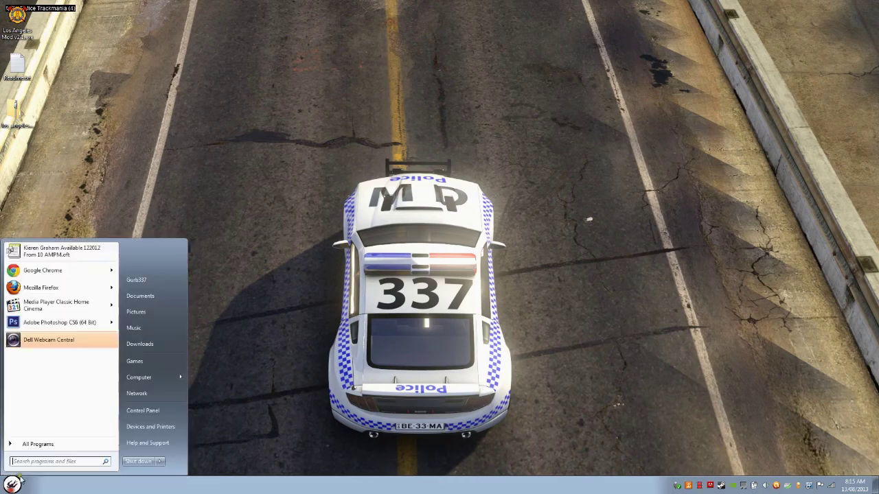
left_click(62, 445)
left_click_drag(114, 255, 114, 422)
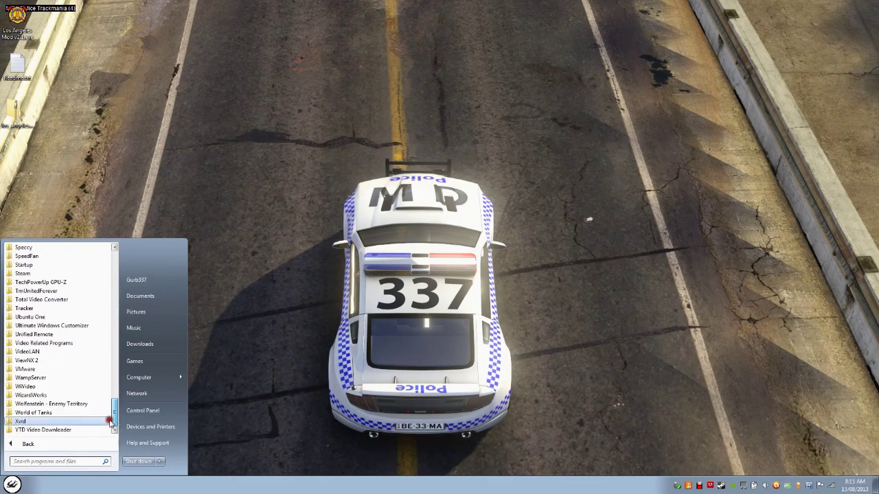
left_click(58, 397)
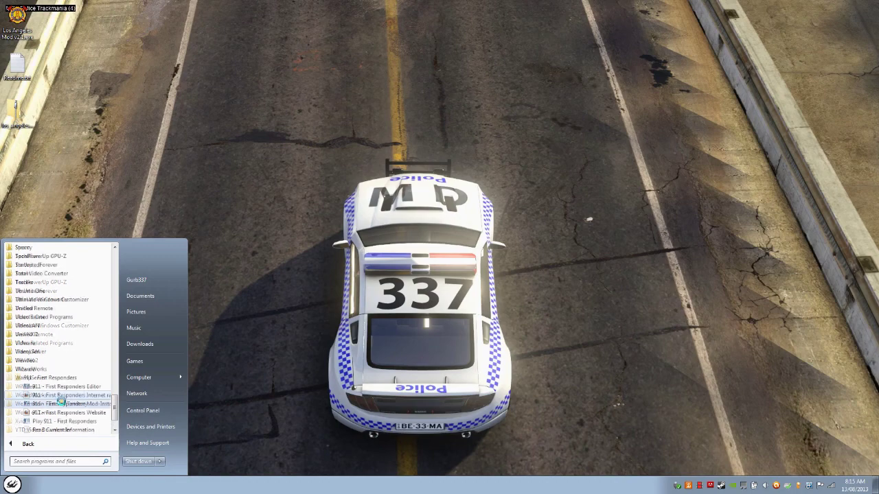
left_click(62, 395)
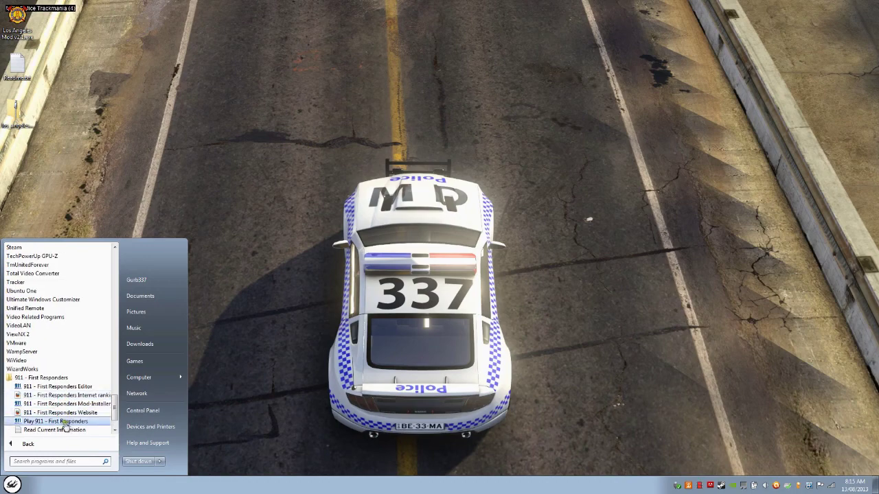
left_click(273, 369)
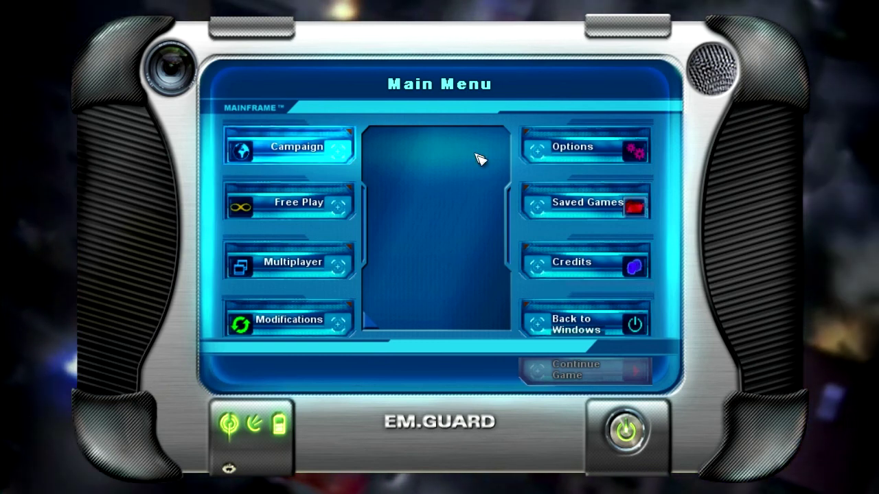
- Check the details of Los Angeles Mod v2.1 among the game's modifications and return to the main menu
left_click(346, 318)
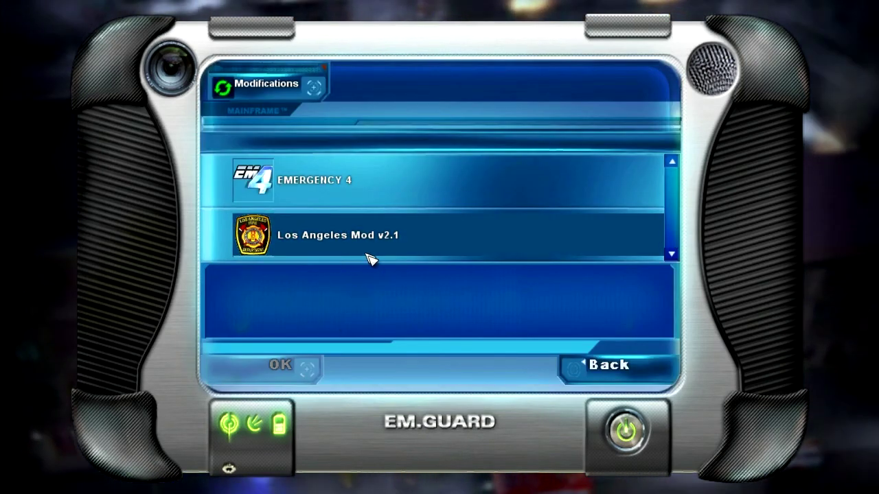
left_click(333, 252)
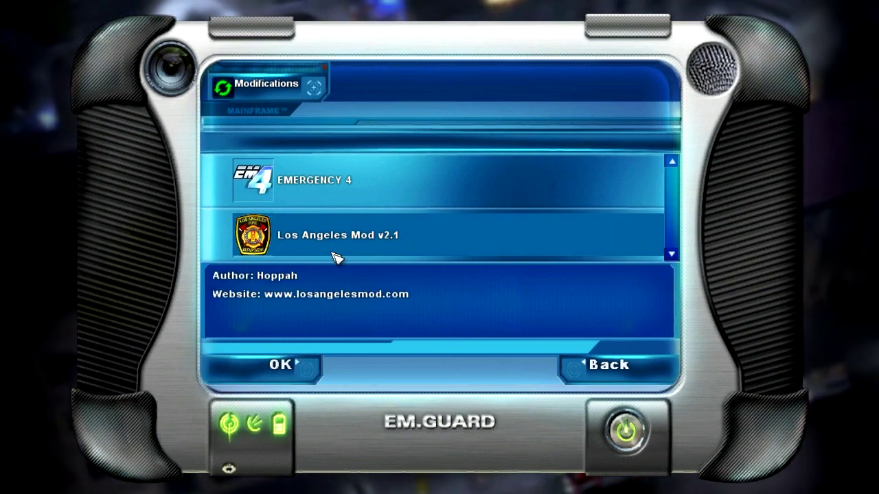
left_click(574, 364)
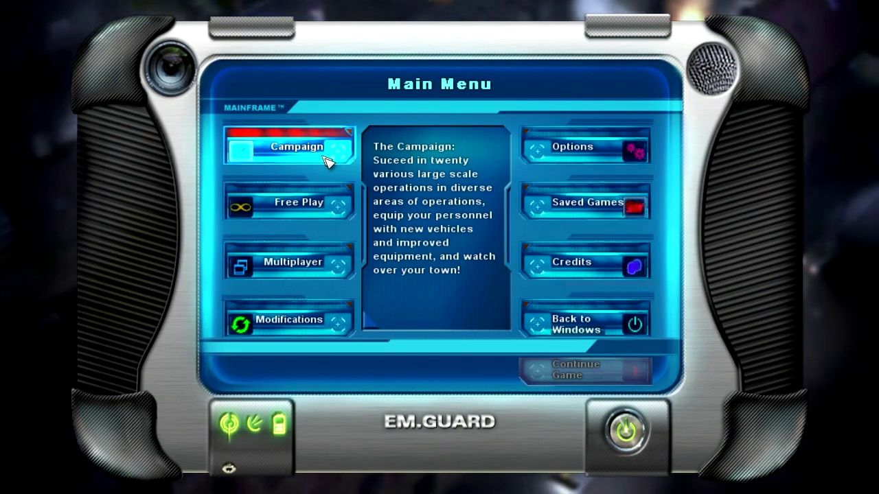